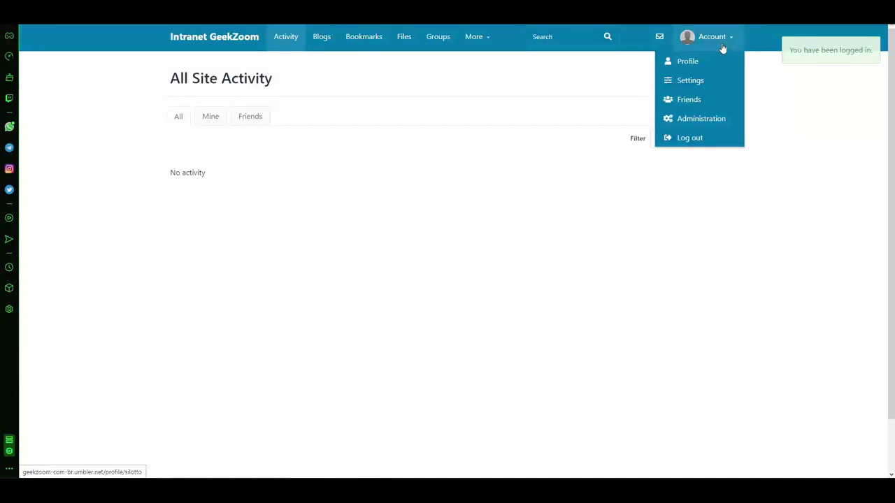
Open the site's administration area and read through the dashboard's welcome notes and registration warning
click(705, 120)
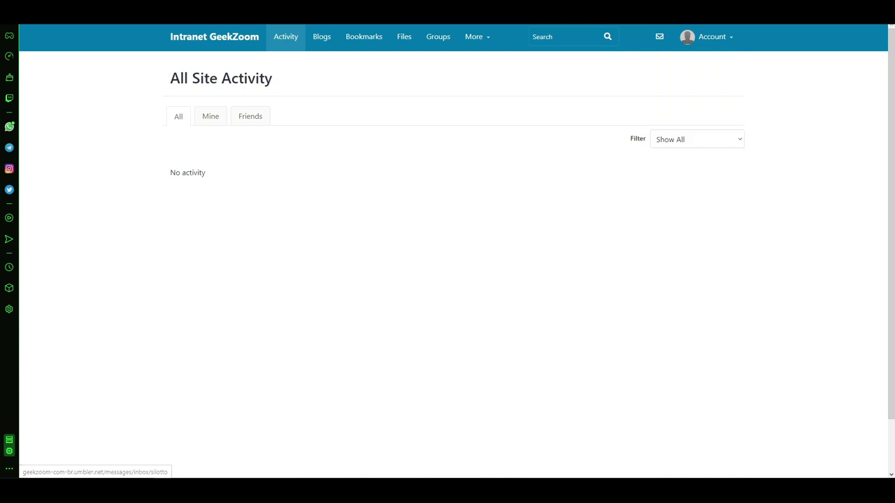
click(703, 38)
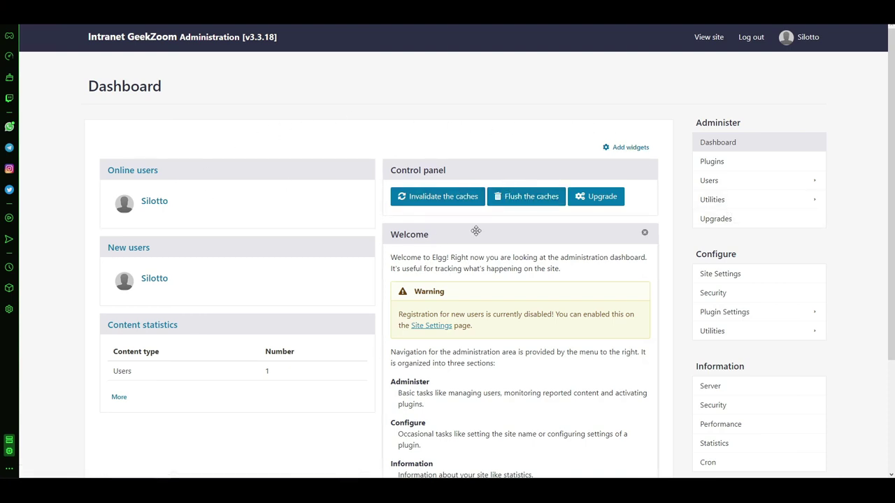
scroll(473, 254, down, 1)
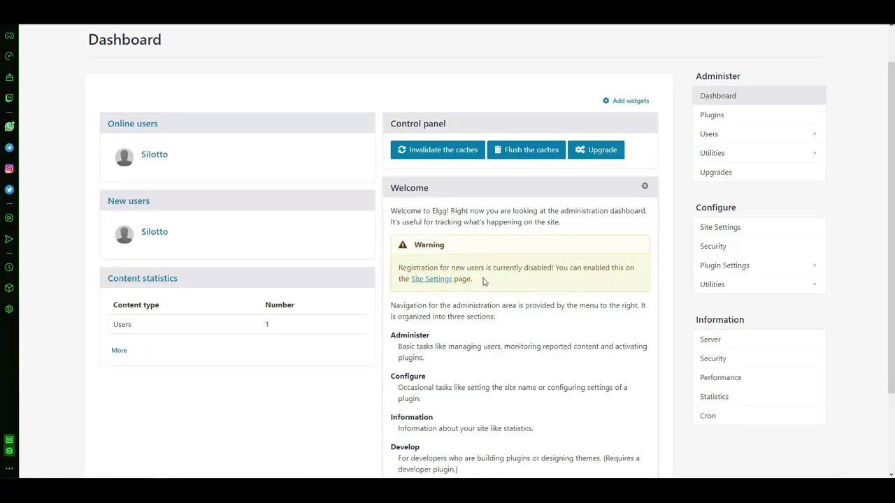
scroll(557, 307, down, 2)
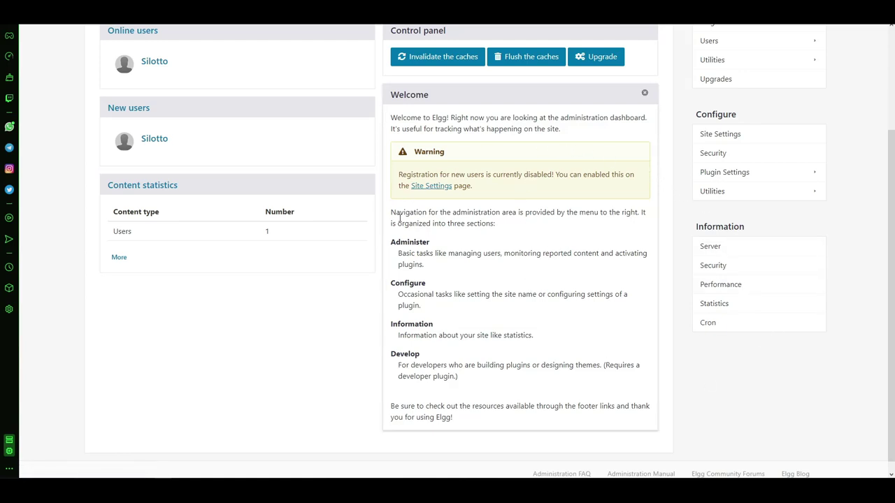
scroll(688, 360, up, 2)
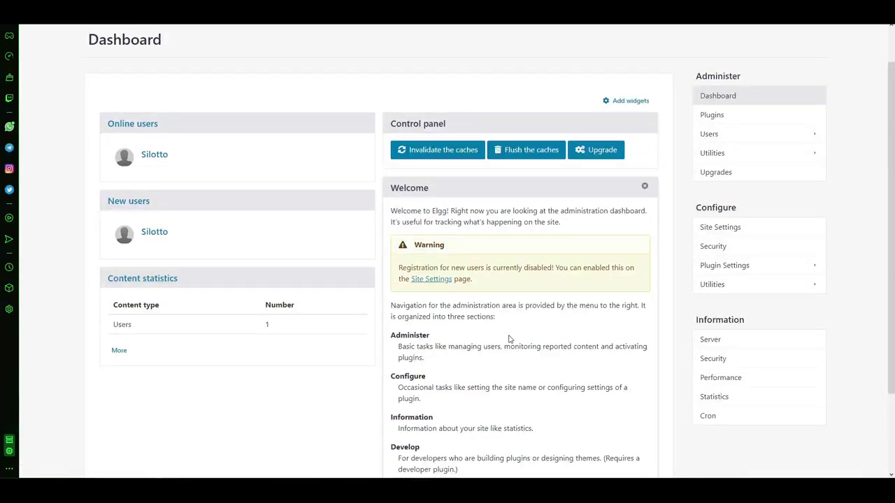
scroll(771, 333, down, 1)
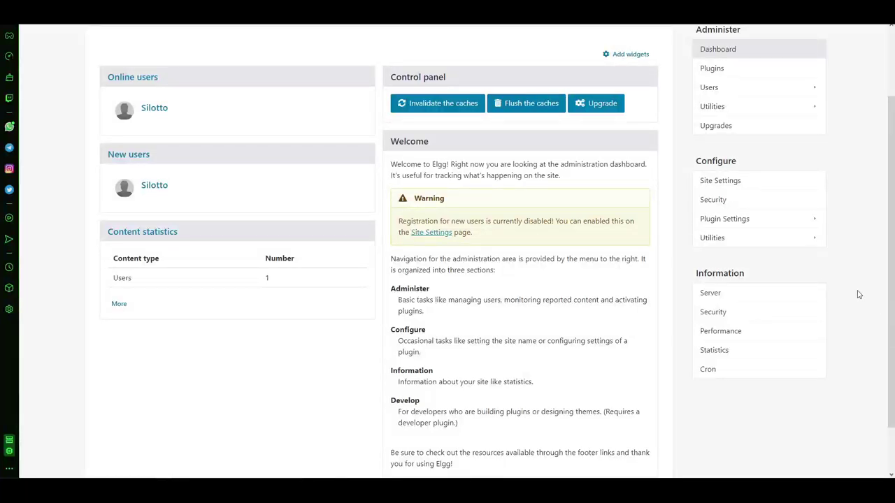
Open the server information and check the requirements list and the web server details
click(745, 297)
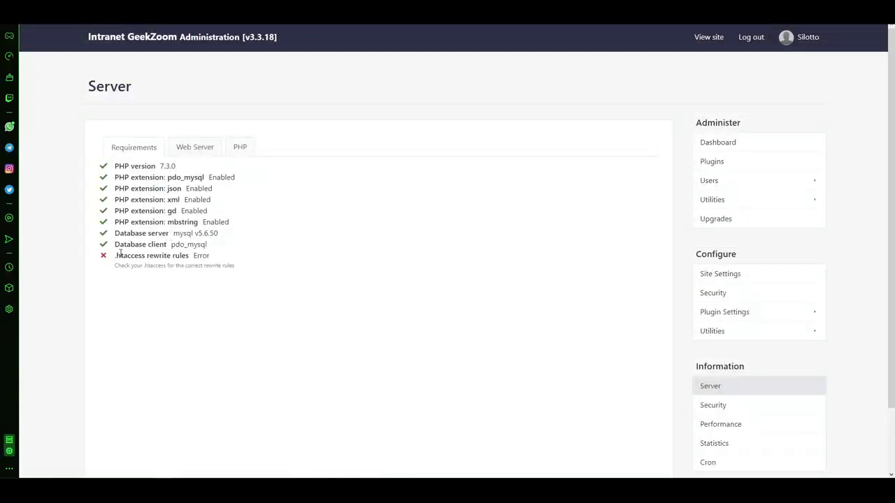
mouse_move(170, 256)
mouse_down()
mouse_move(151, 262)
mouse_move(166, 257)
mouse_up()
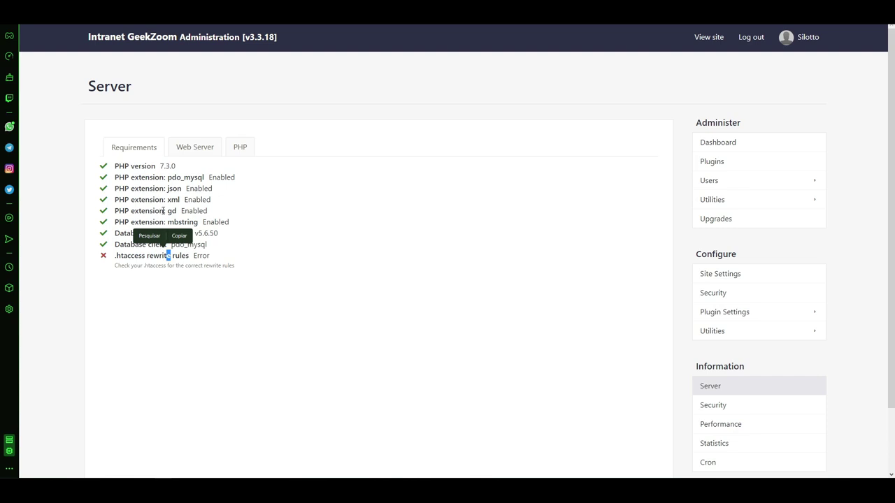
click(191, 146)
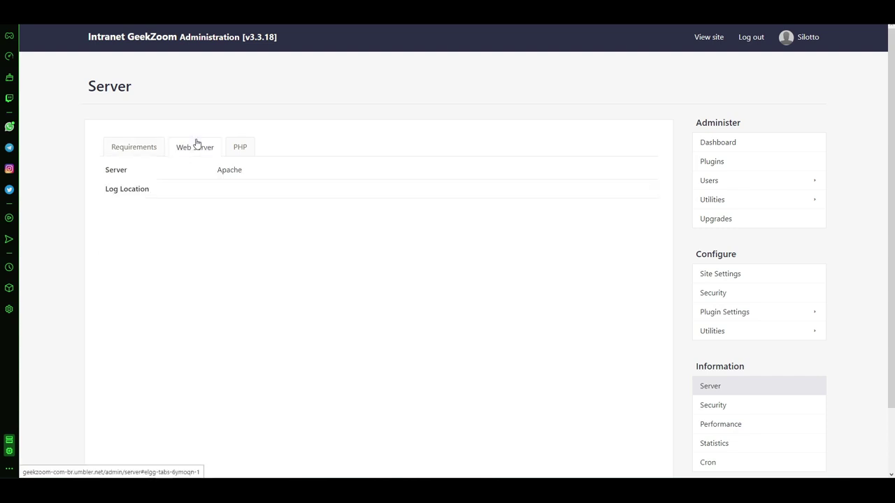
Examine the server's PHP details, including available memory, POST maximum size and upload maximum size with its note
click(238, 149)
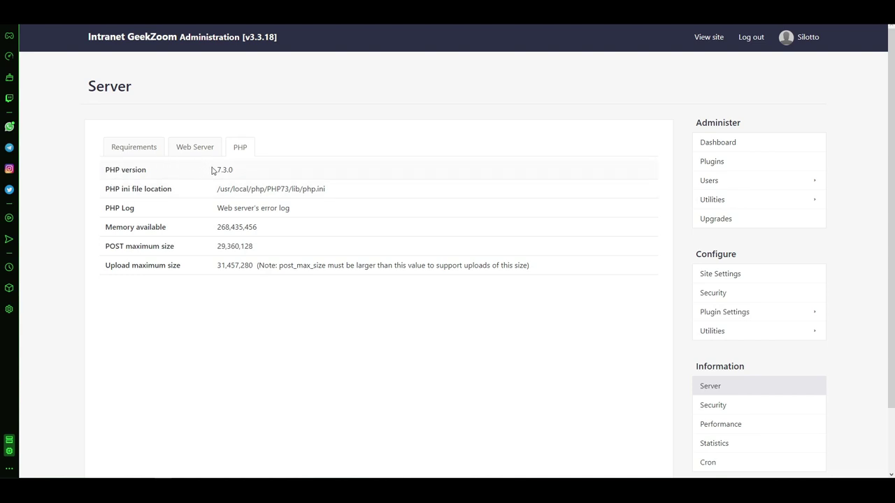
drag(127, 234, 238, 229)
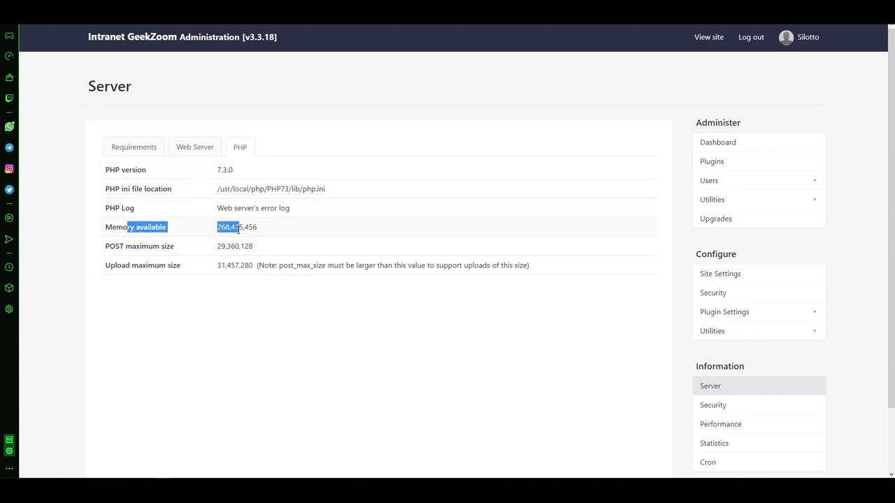
drag(122, 248, 260, 248)
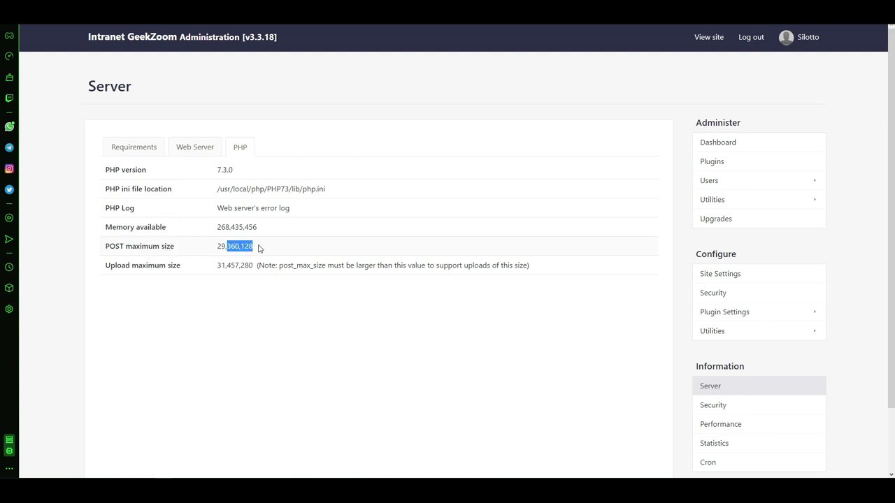
click(287, 250)
drag(318, 272, 219, 275)
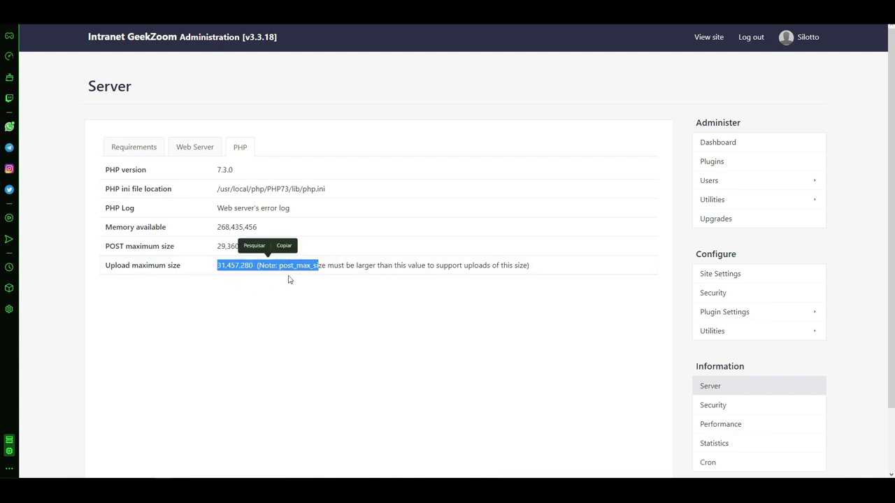
click(334, 266)
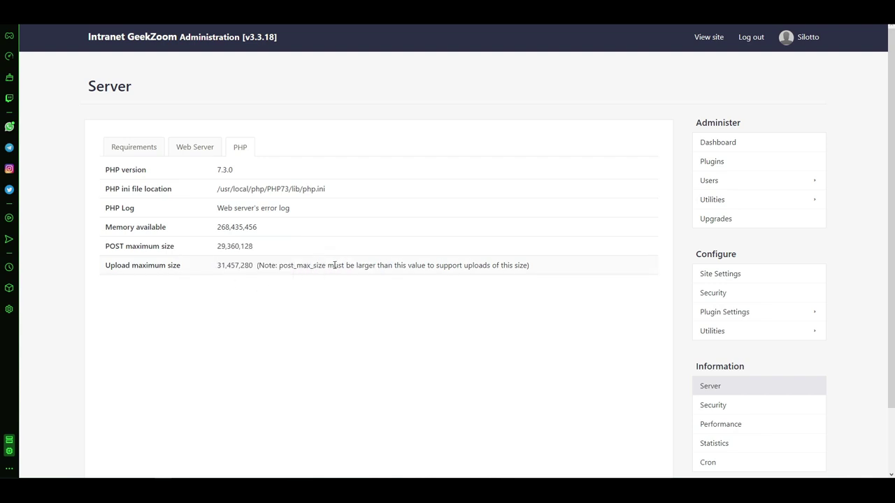
drag(528, 266, 138, 267)
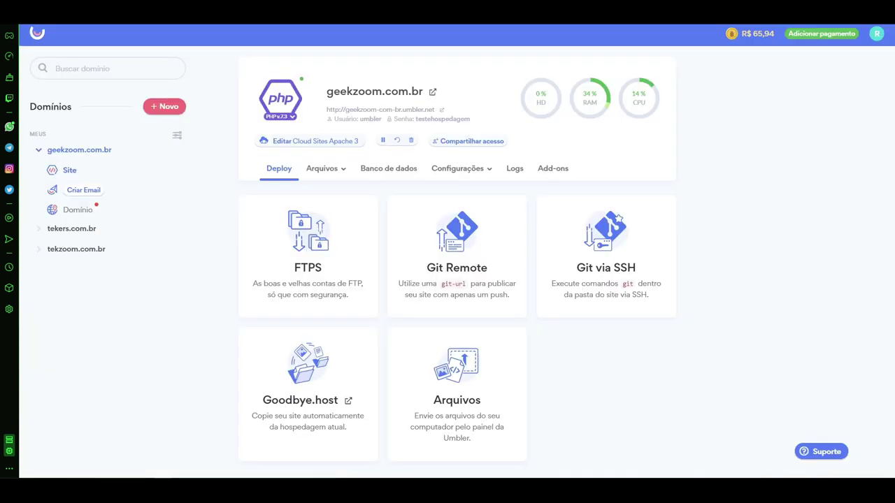
In the Umbler hosting panel, open the PHP configuration of geekzoom.com.br and set memory_limit to 512 MB
click(471, 173)
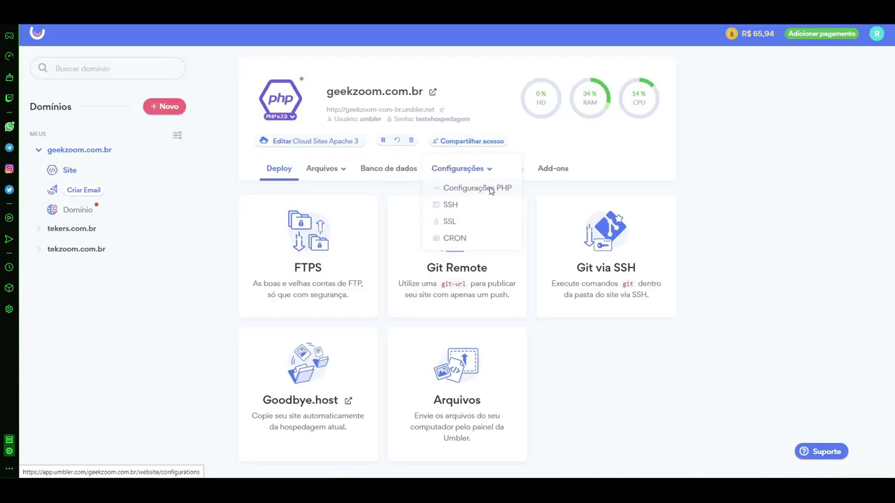
click(491, 189)
scroll(699, 284, down, 2)
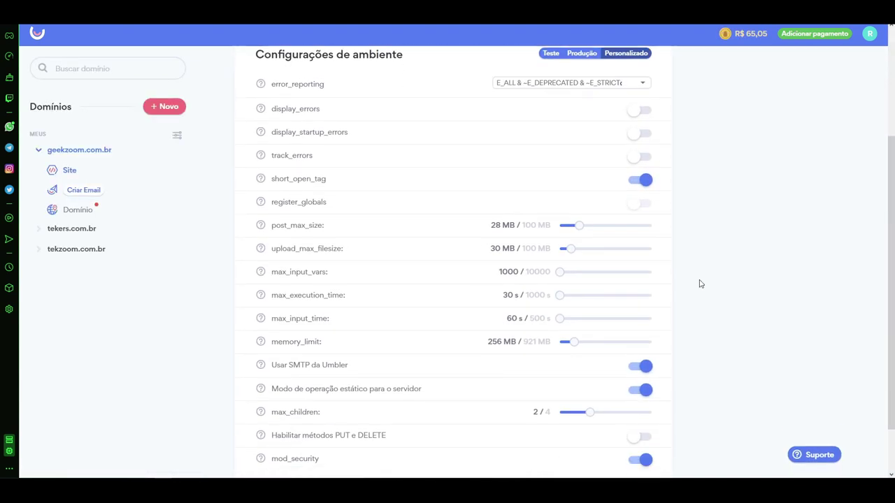
scroll(699, 280, down, 1)
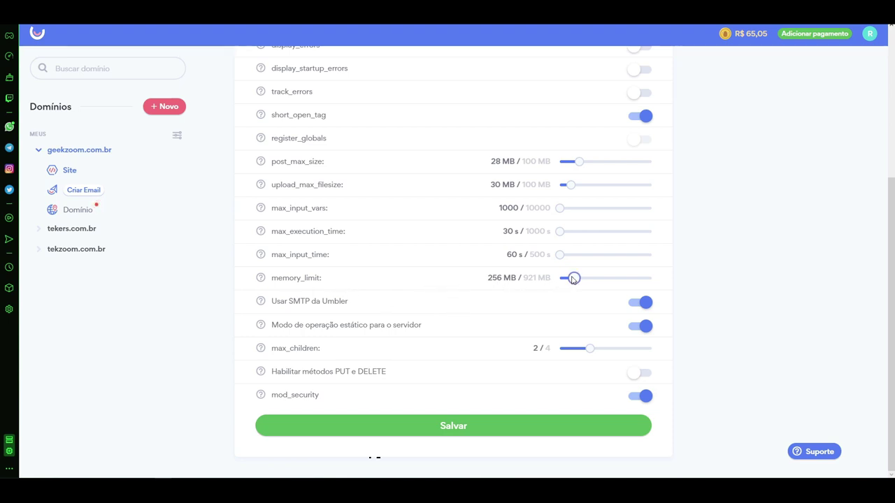
drag(573, 283, 604, 283)
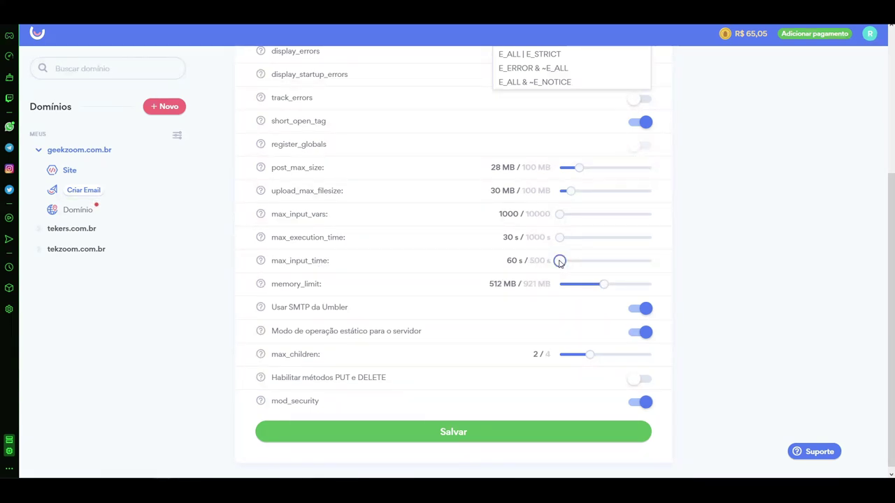
Set max_input_time and max_execution_time to 100 s each, and upload_max_filesize to 100 MB
drag(560, 262, 568, 263)
drag(560, 238, 566, 238)
drag(322, 190, 334, 191)
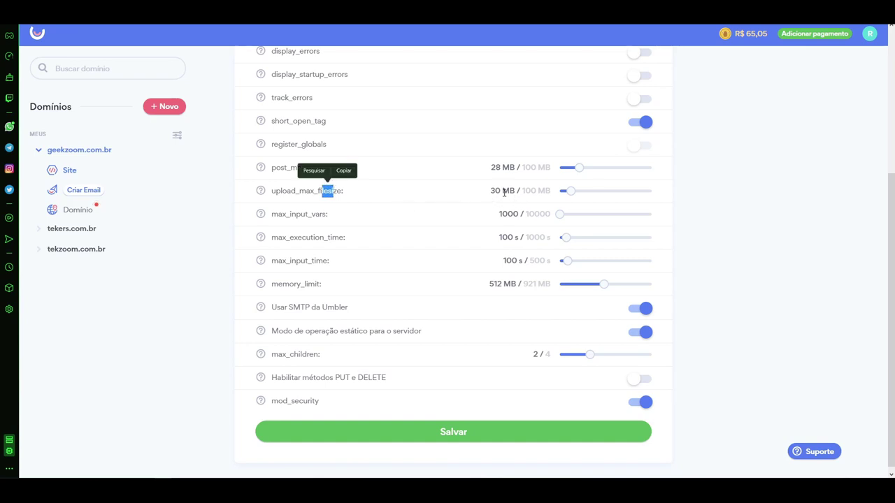
drag(579, 196, 651, 190)
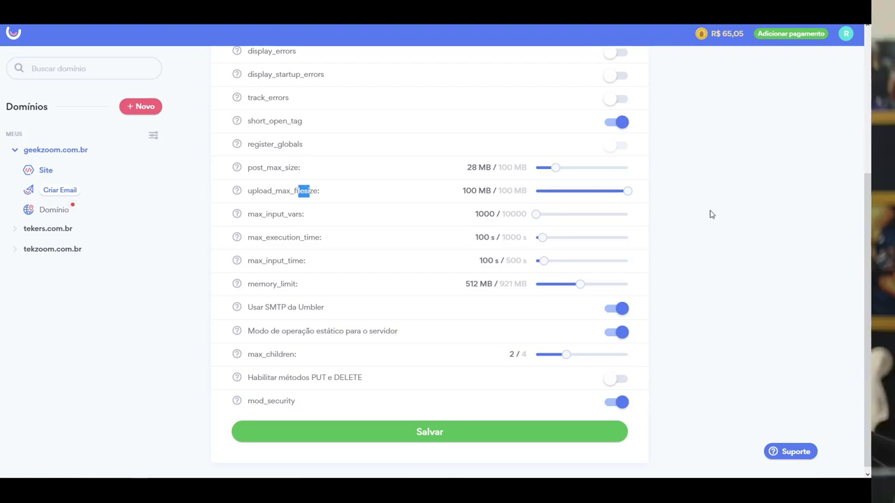
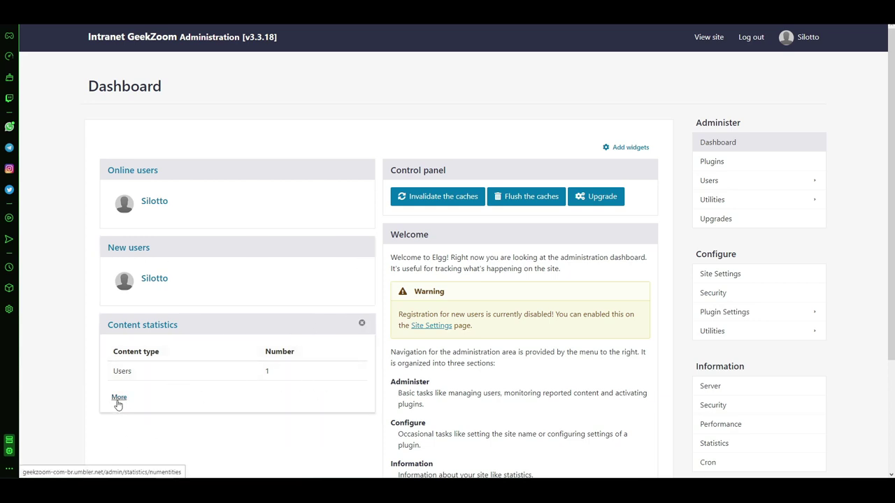
drag(741, 425, 392, 140)
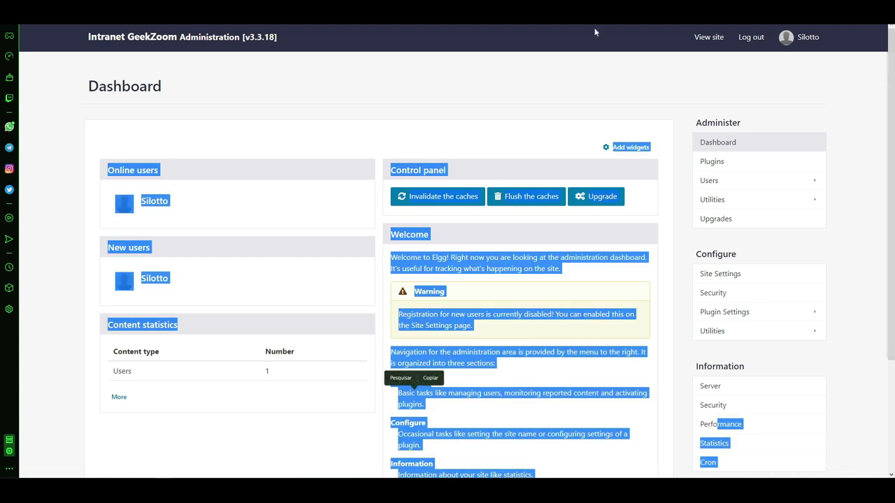
click(591, 64)
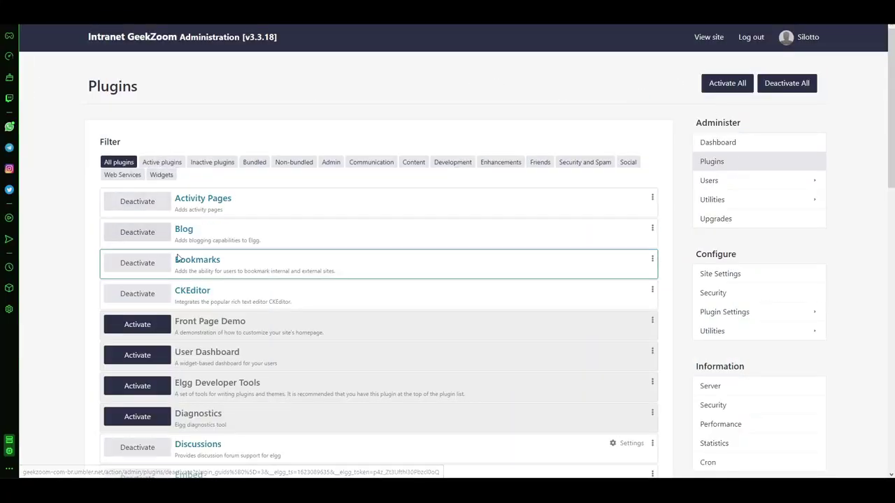
Look through the full list of installed plugins, noting which ones are active or inactive
scroll(199, 262, down, 5)
scroll(199, 262, down, 5)
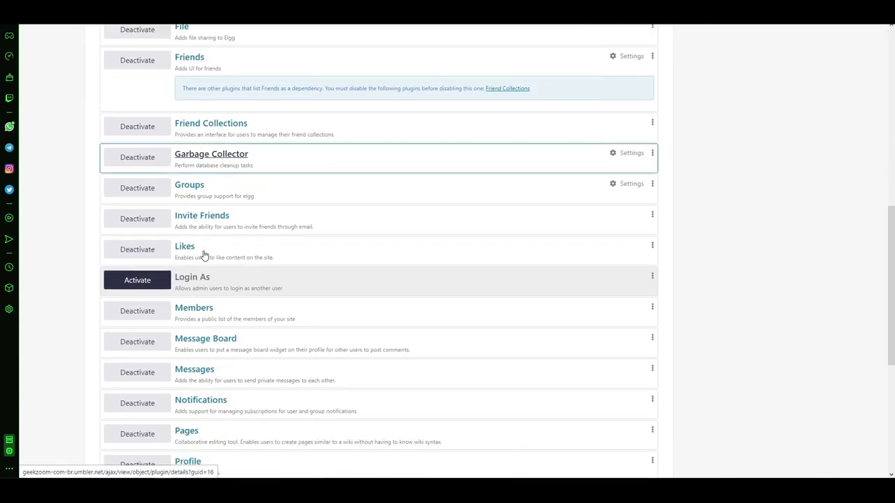
scroll(204, 254, down, 1)
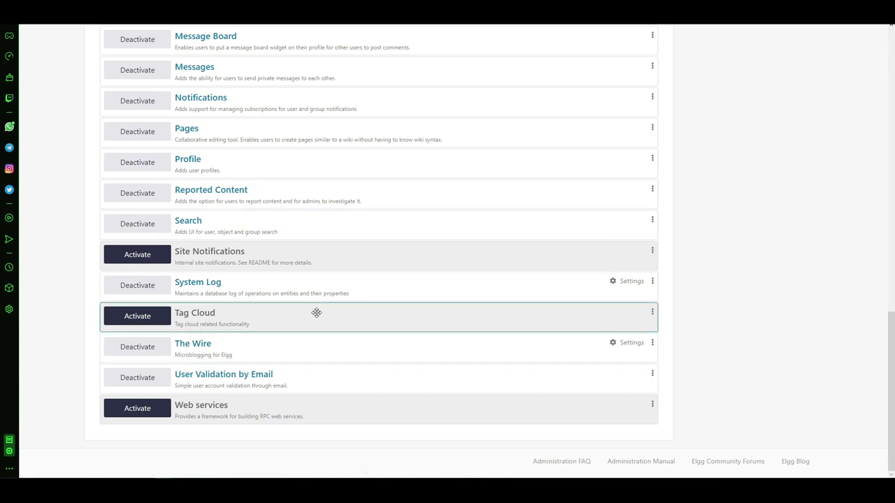
scroll(324, 290, up, 3)
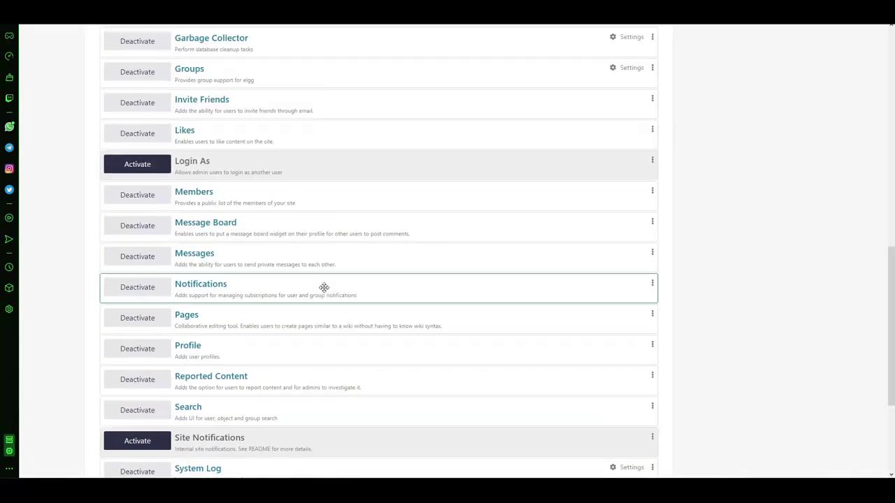
scroll(331, 260, up, 2)
scroll(332, 195, up, 2)
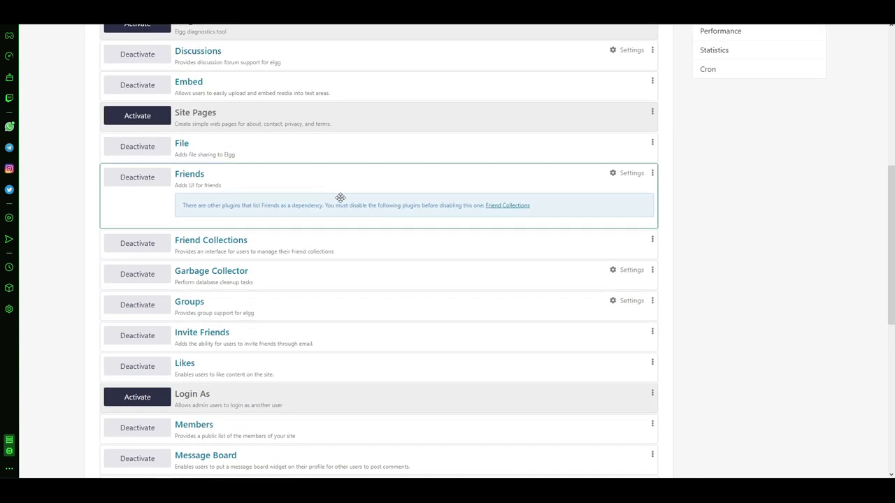
scroll(112, 264, up, 5)
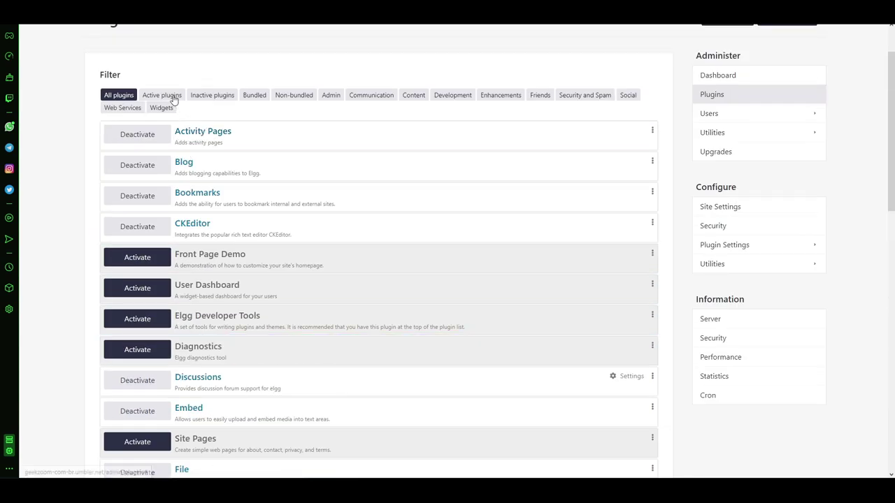
Filter the plugin list to active plugins and review the entries
click(172, 96)
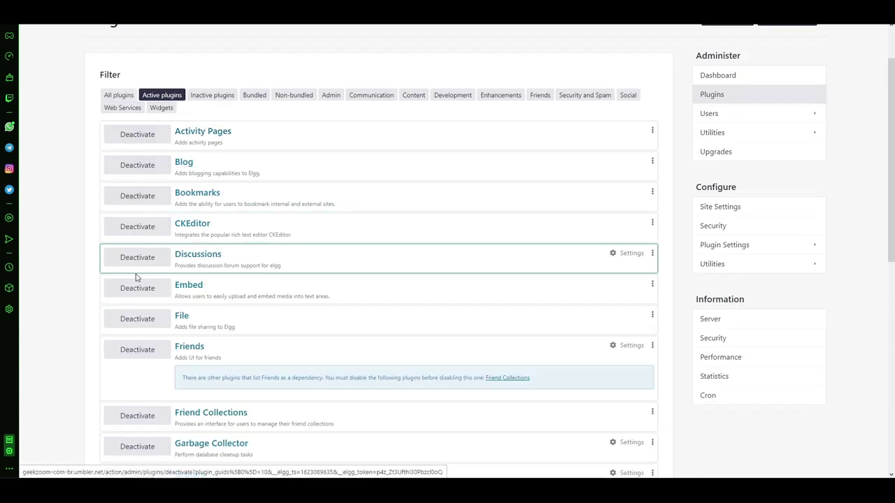
scroll(146, 318, down, 1)
scroll(146, 317, down, 4)
scroll(146, 313, up, 4)
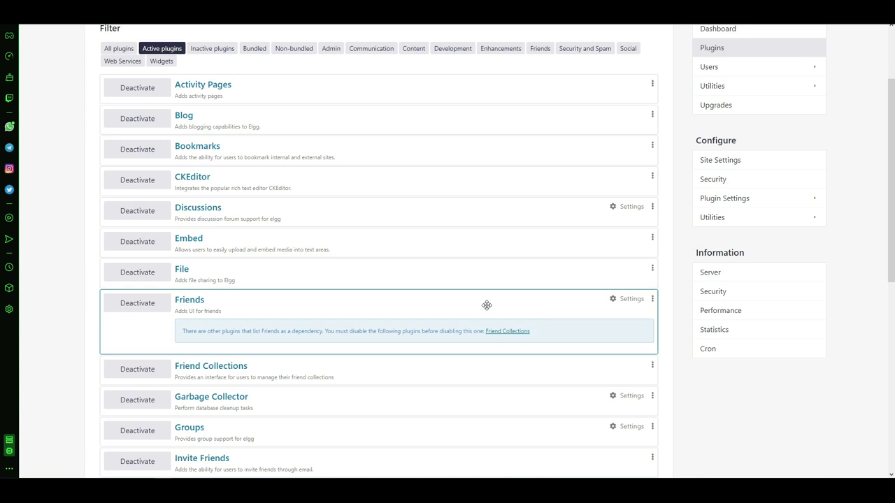
scroll(391, 302, up, 2)
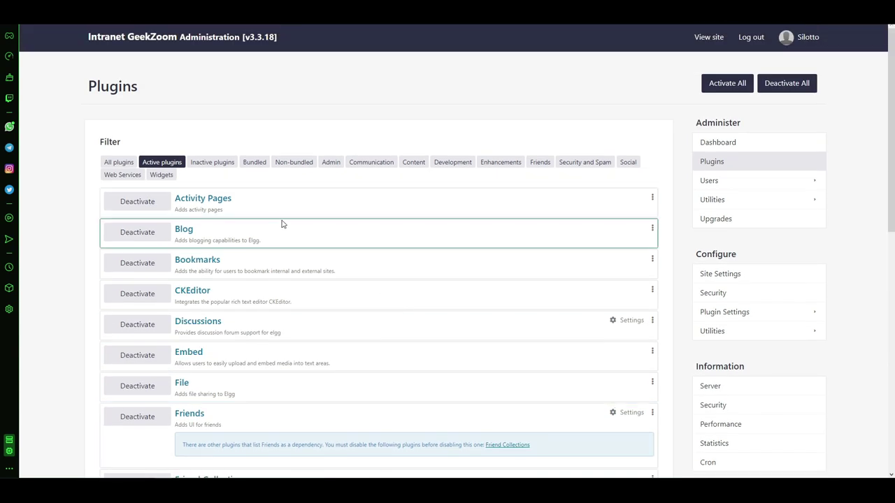
scroll(280, 208, down, 4)
scroll(283, 233, down, 2)
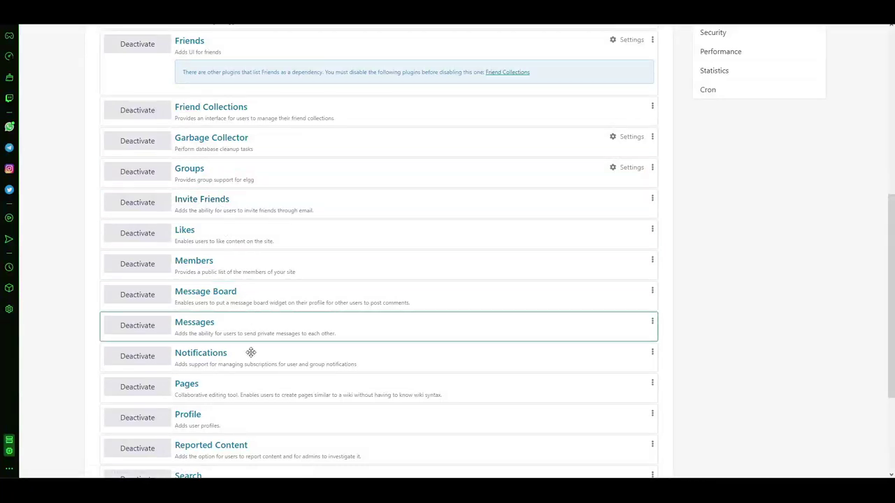
scroll(246, 384, up, 4)
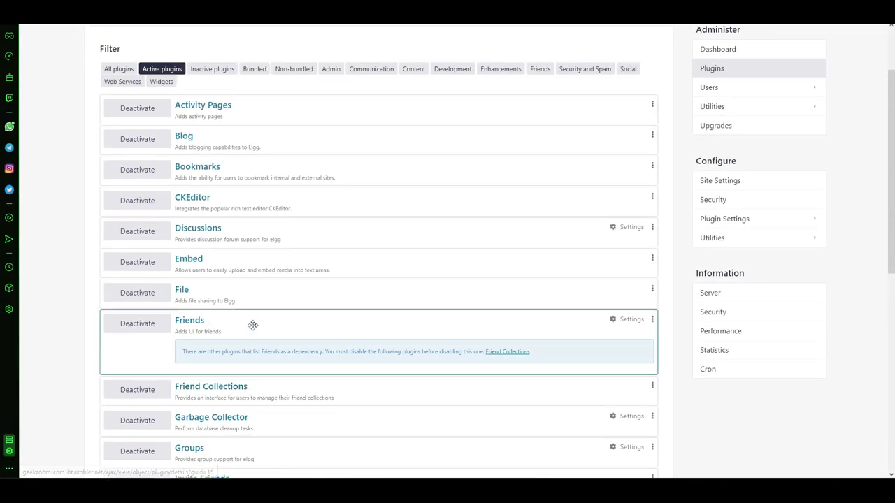
scroll(251, 322, up, 2)
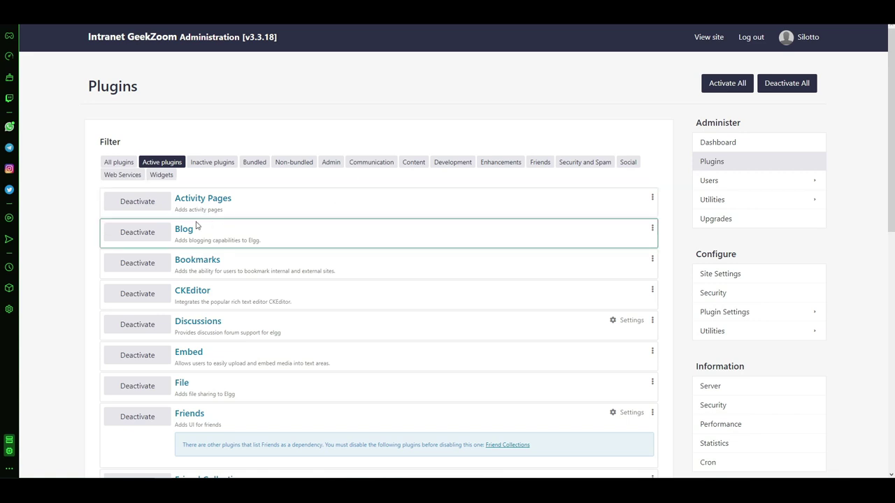
Deactivate the Blog plugin and view the site with it turned off
click(145, 239)
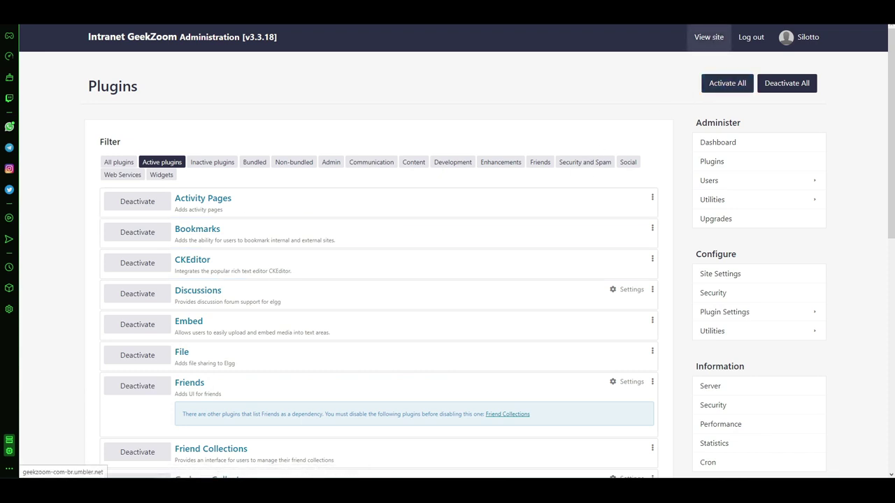
click(709, 37)
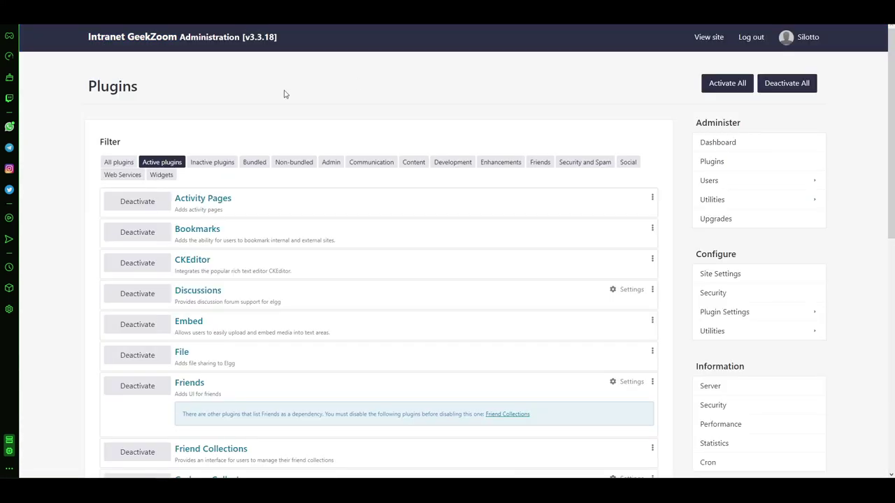
Filter to the inactive plugins, activate Front Page Demo, and check it among the active plugins and on the site's home page
click(215, 162)
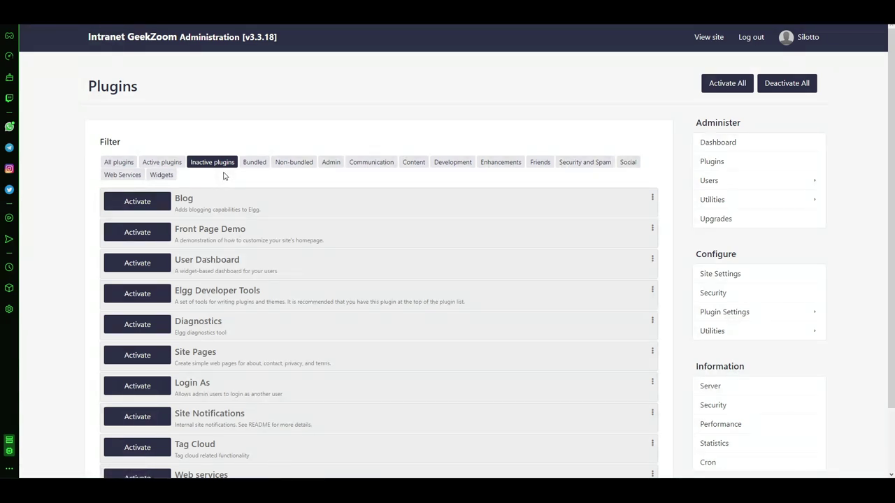
scroll(224, 176, down, 2)
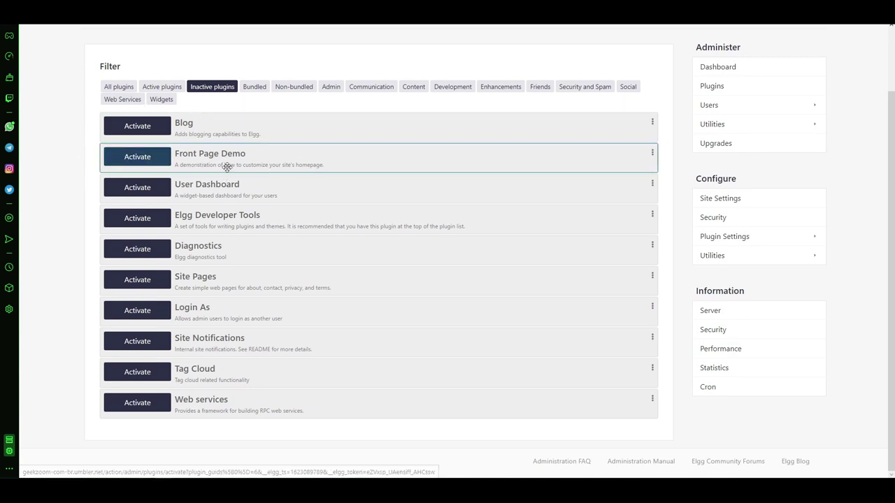
click(137, 157)
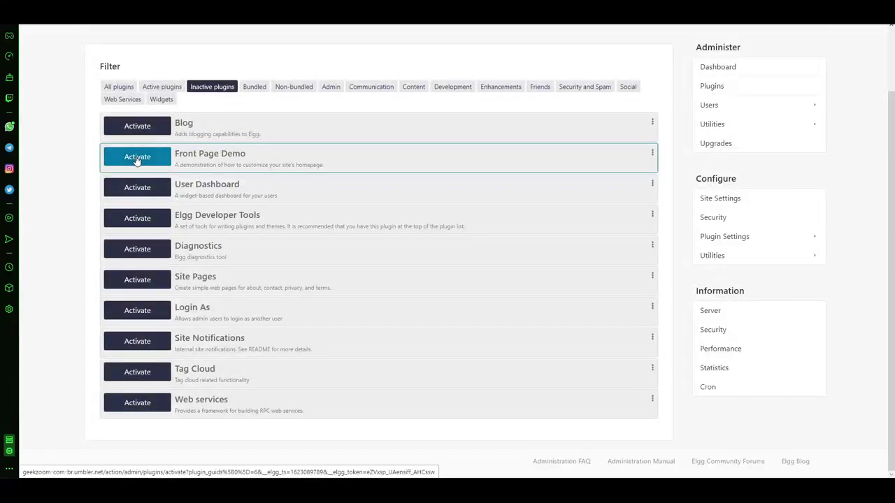
click(137, 157)
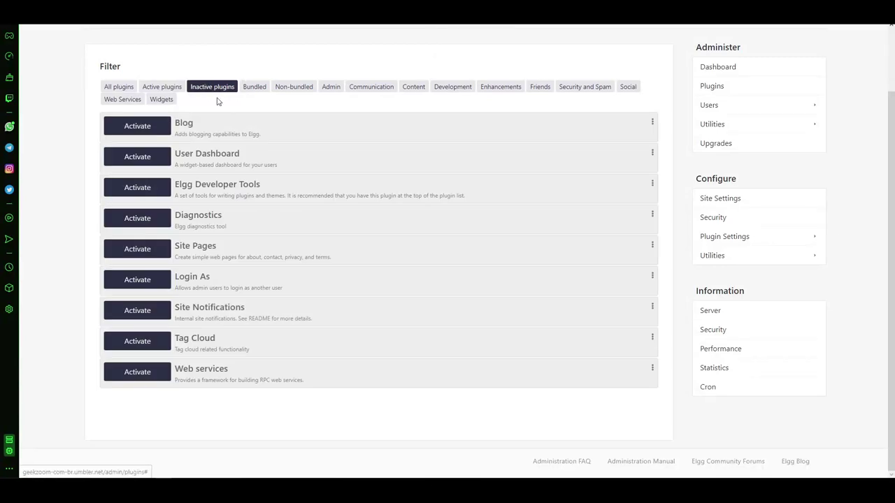
click(159, 88)
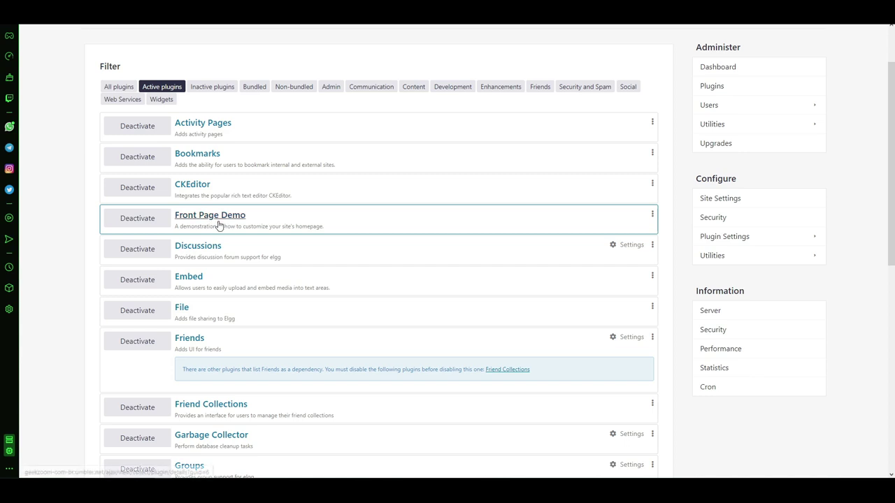
scroll(677, 122, up, 1)
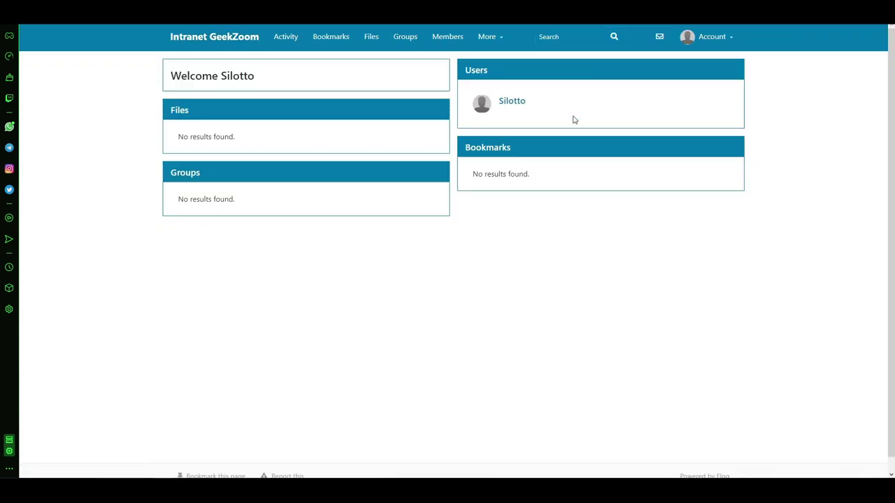
Return to the administration area and open the form for adding a new user
mouse_move(707, 41)
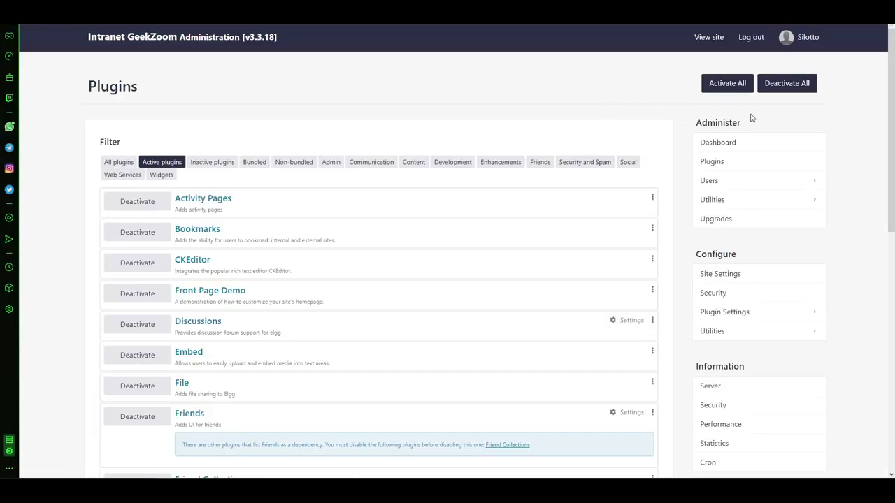
click(746, 180)
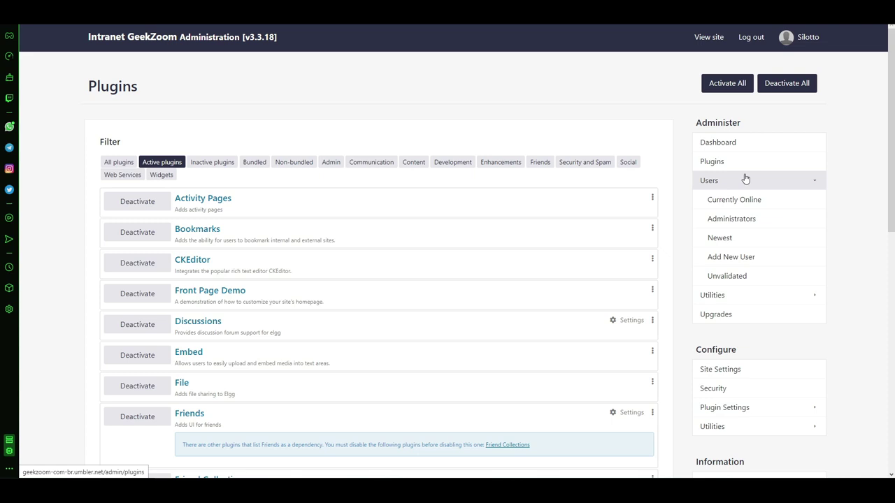
click(747, 264)
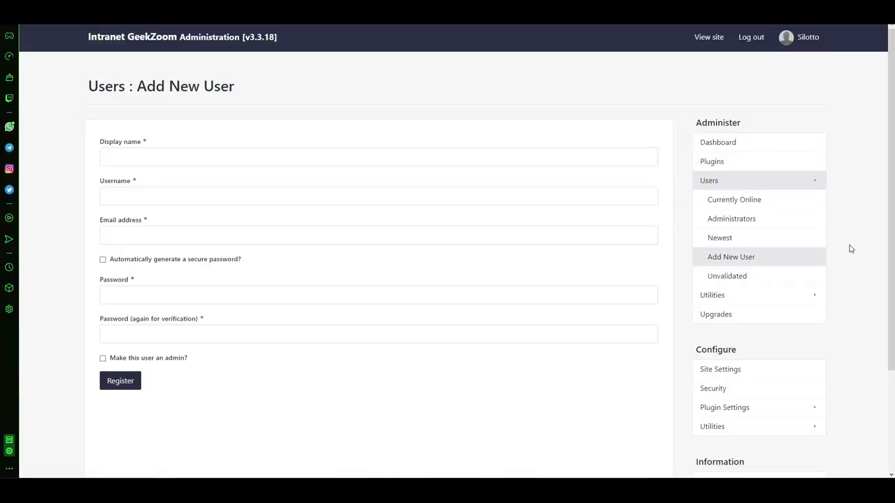
Review the reported content utility and the site's database and completed upgrades
click(821, 297)
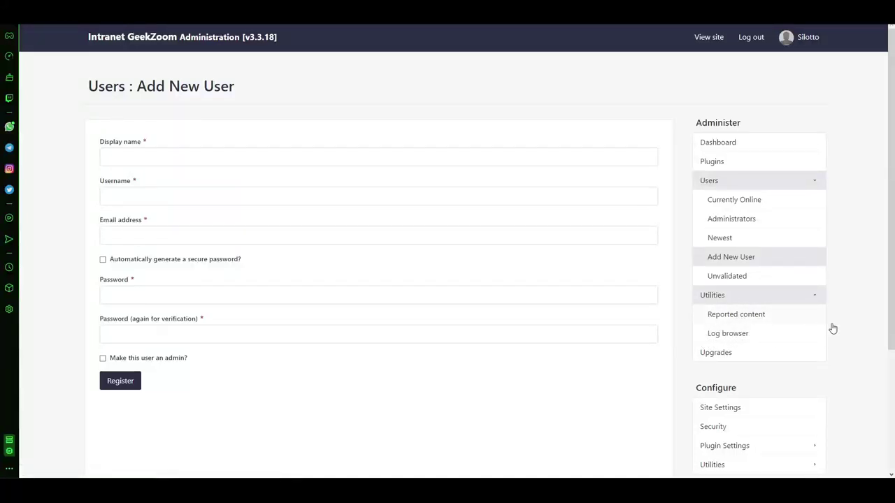
click(762, 314)
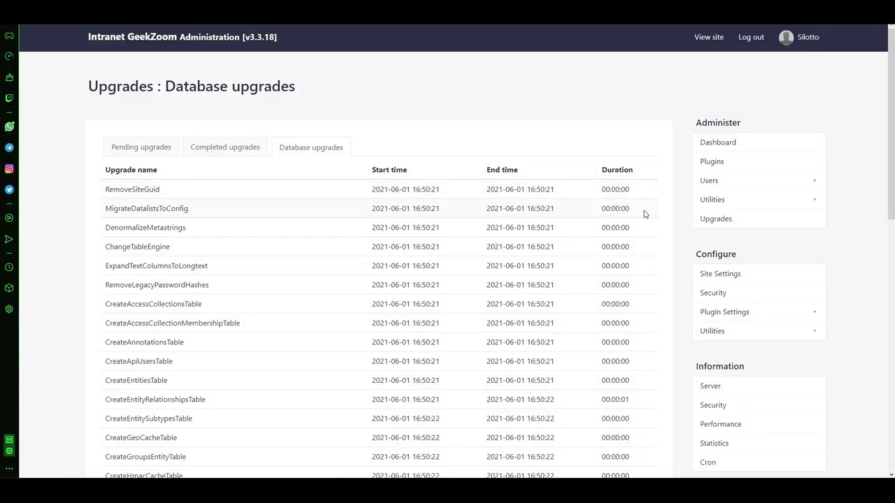
click(748, 218)
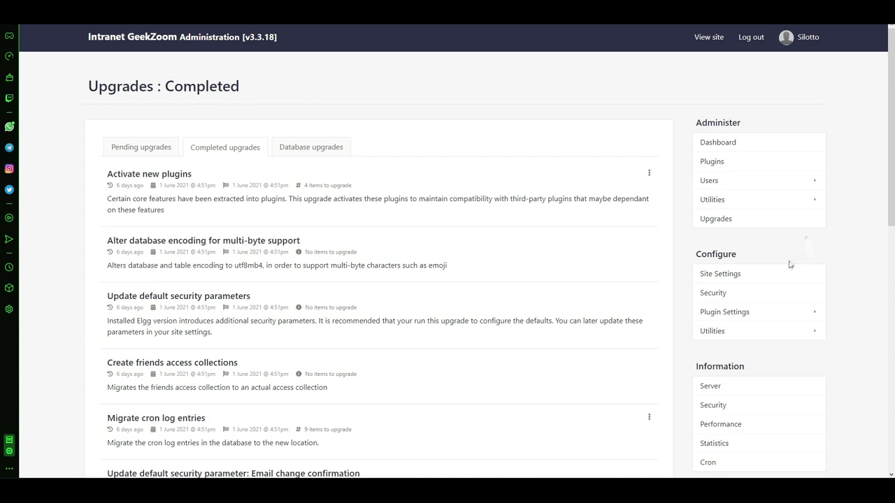
Open the site settings and look through the languages available as the site default, leaving the selection as it is
click(720, 278)
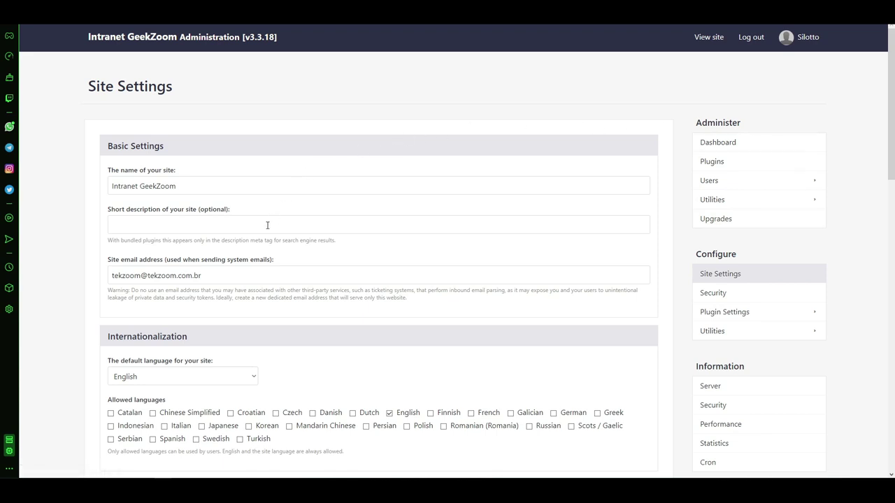
scroll(256, 378, down, 3)
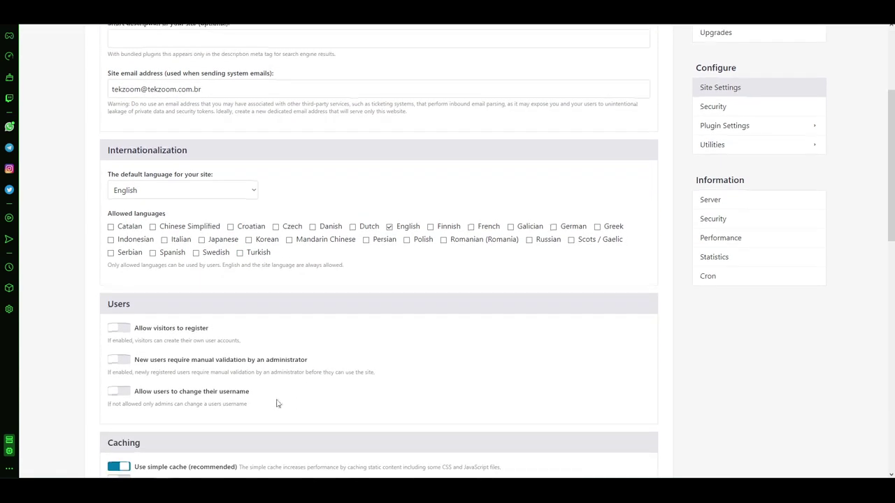
click(250, 192)
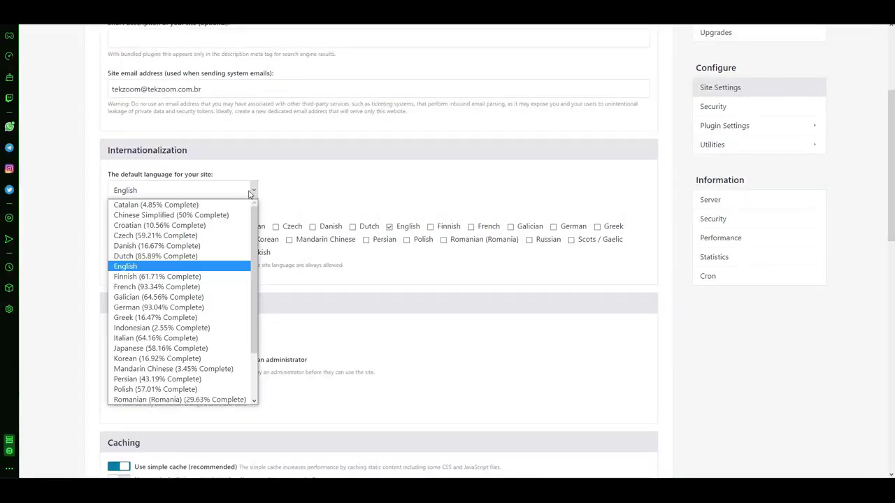
scroll(168, 336, down, 2)
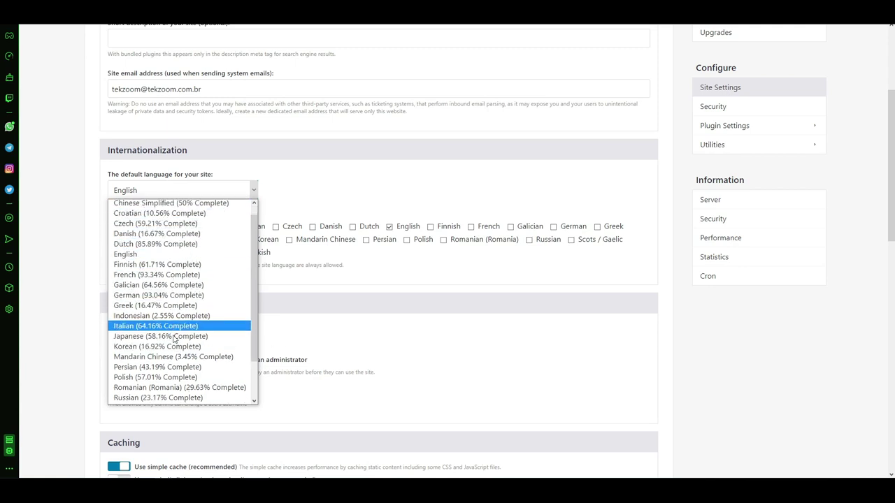
click(56, 205)
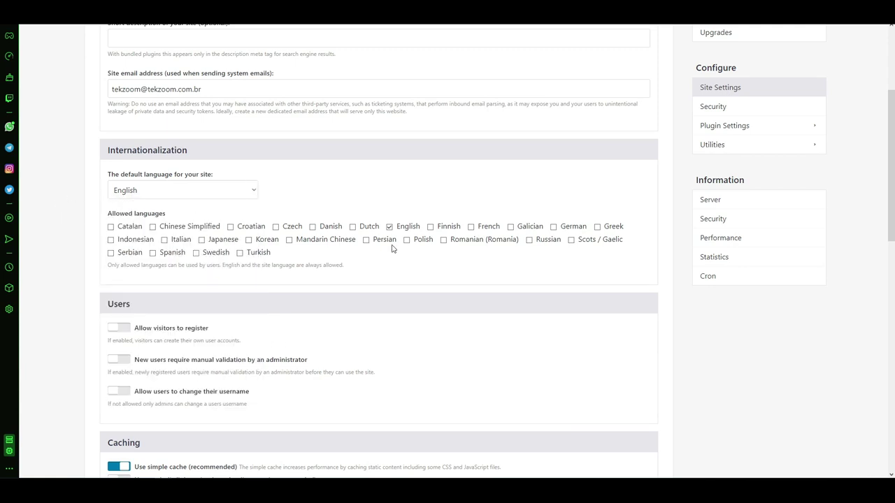